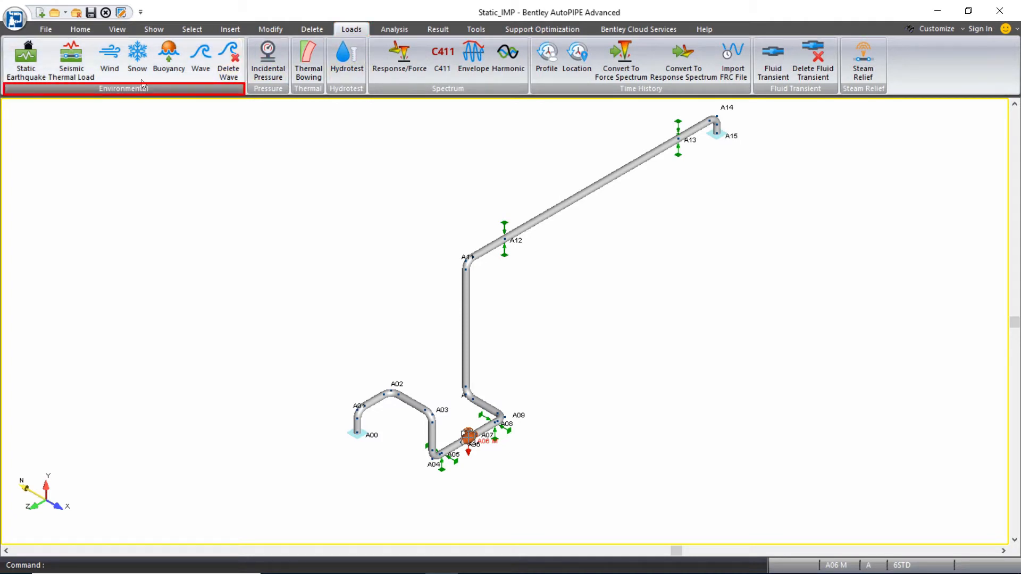
- Define a snow load by the Density method at 6 lb/cu.ft with a 4 inch height, applied to all segments
{"action": "left_click", "coordinate": [137, 53]}
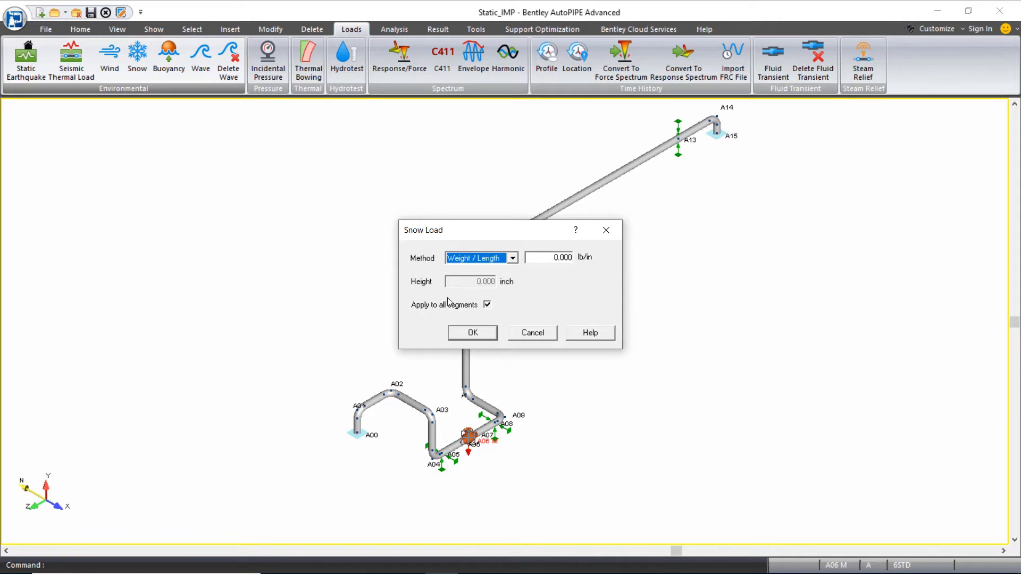
{"action": "left_click", "coordinate": [513, 259]}
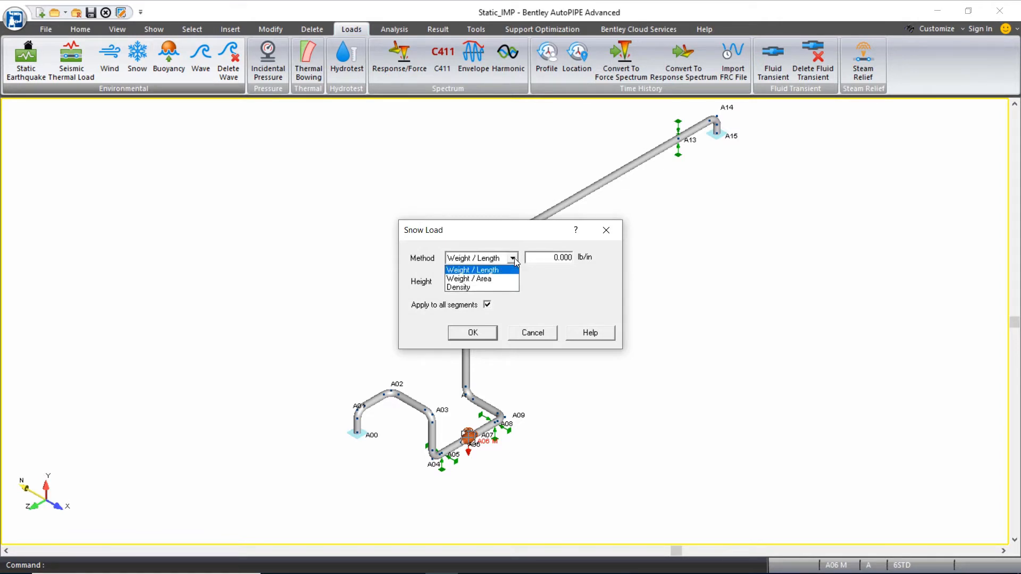
{"action": "left_click", "coordinate": [487, 288]}
{"action": "key", "text": "Tab"}
{"action": "type", "text": "6"}
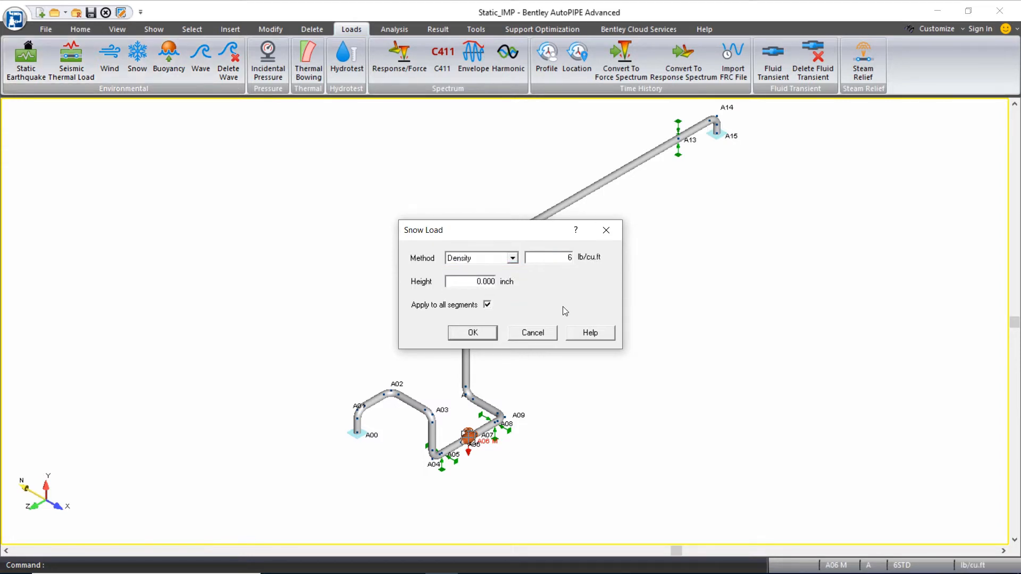
{"action": "key", "text": "Tab"}
{"action": "type", "text": "4"}
{"action": "key", "text": "Tab"}
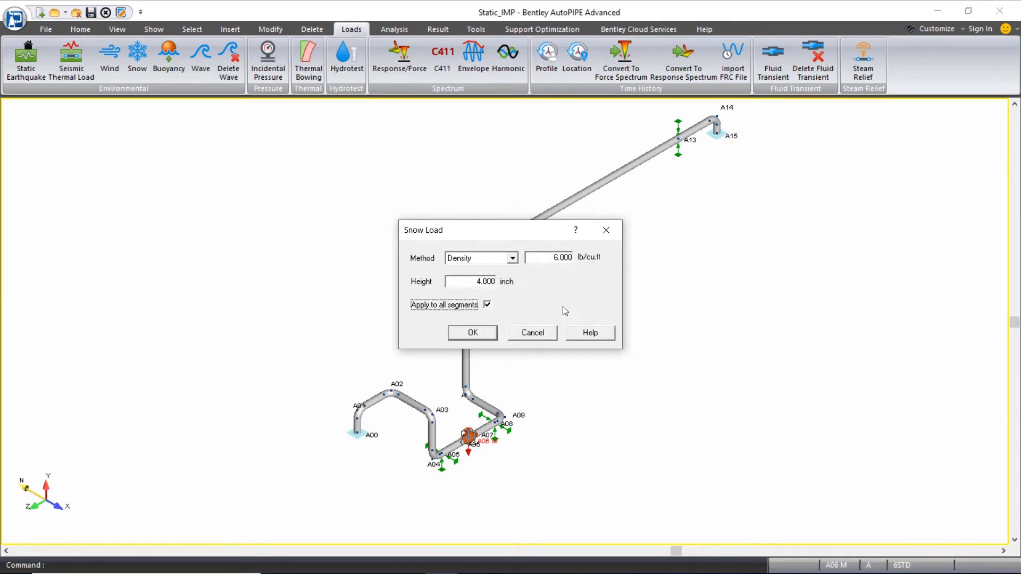
{"action": "left_click", "coordinate": [470, 334]}
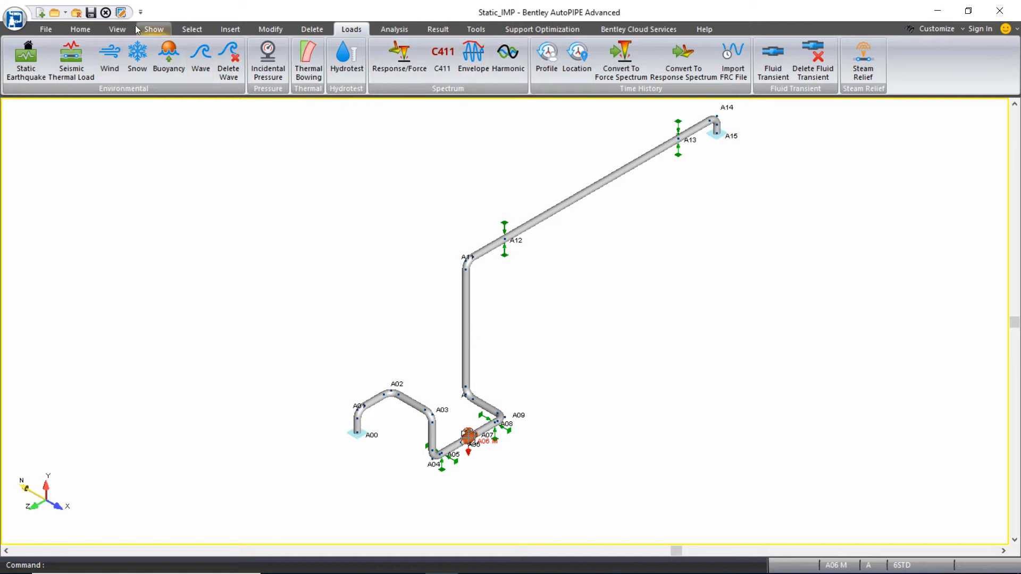
- Inspect segment A's Apply Snow setting in the component data review grid on the Segment sheet
{"action": "left_click", "coordinate": [92, 30]}
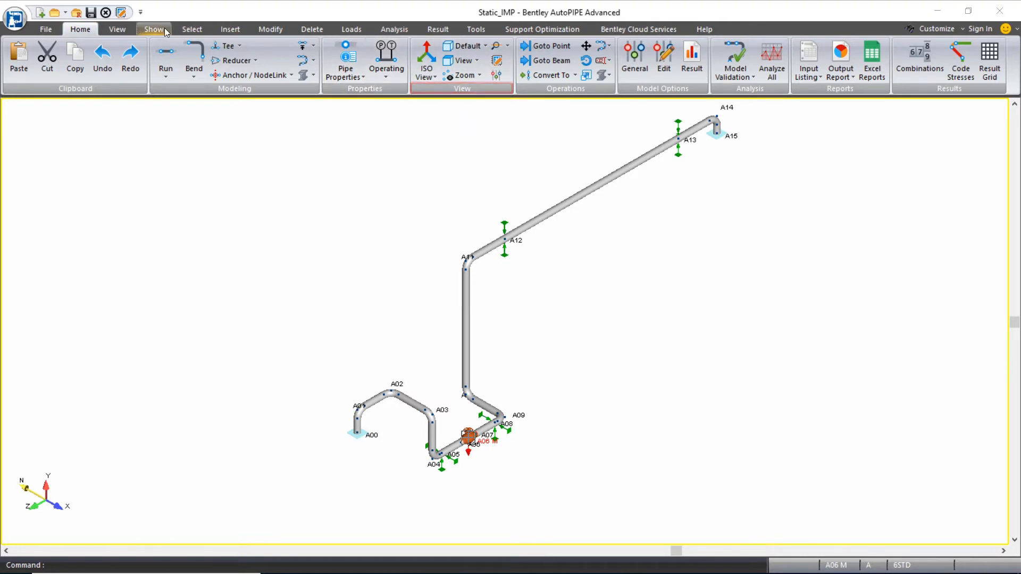
{"action": "left_click", "coordinate": [112, 30]}
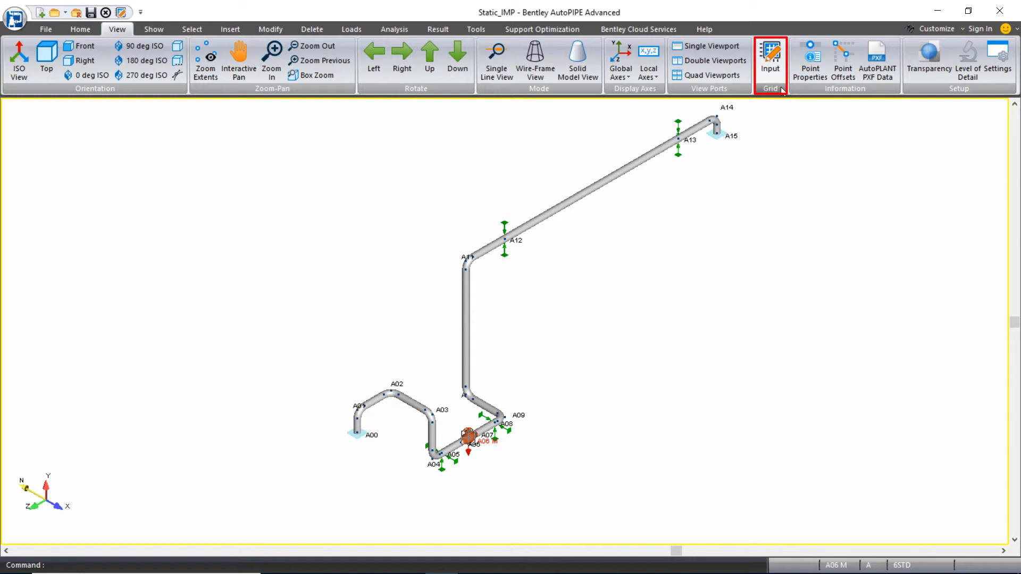
{"action": "left_click", "coordinate": [140, 12]}
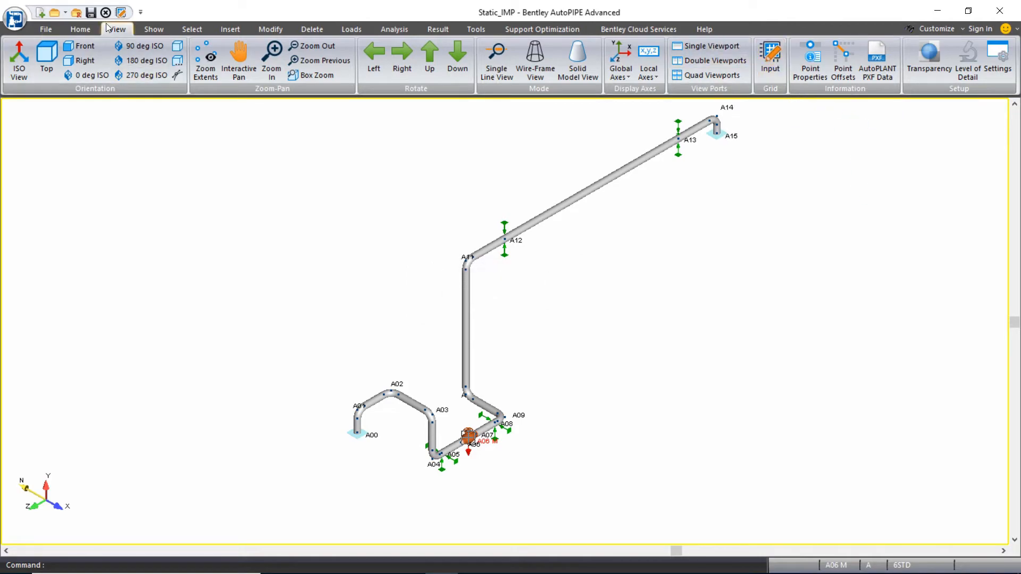
{"action": "left_click", "coordinate": [122, 12]}
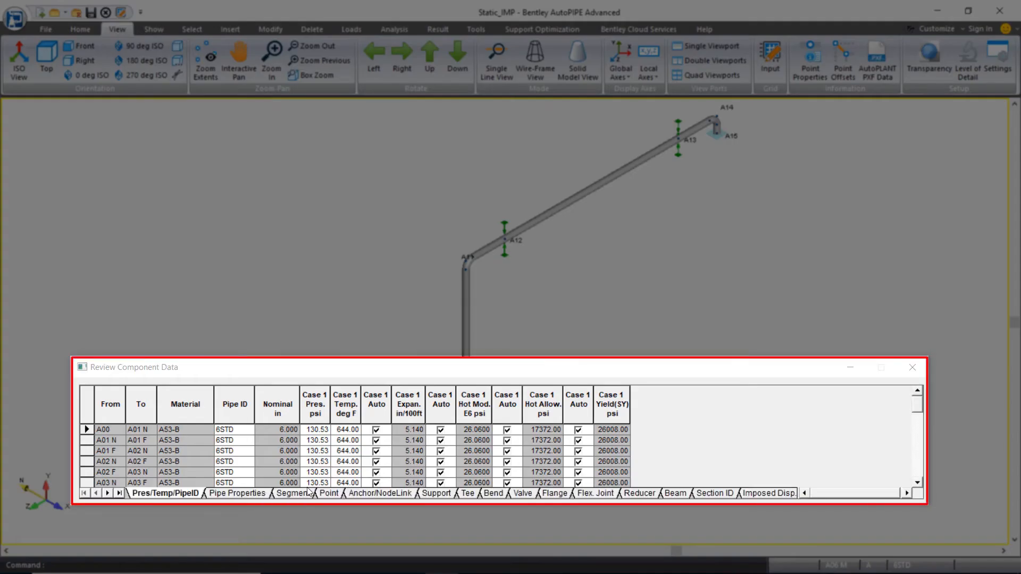
{"action": "left_click", "coordinate": [297, 494]}
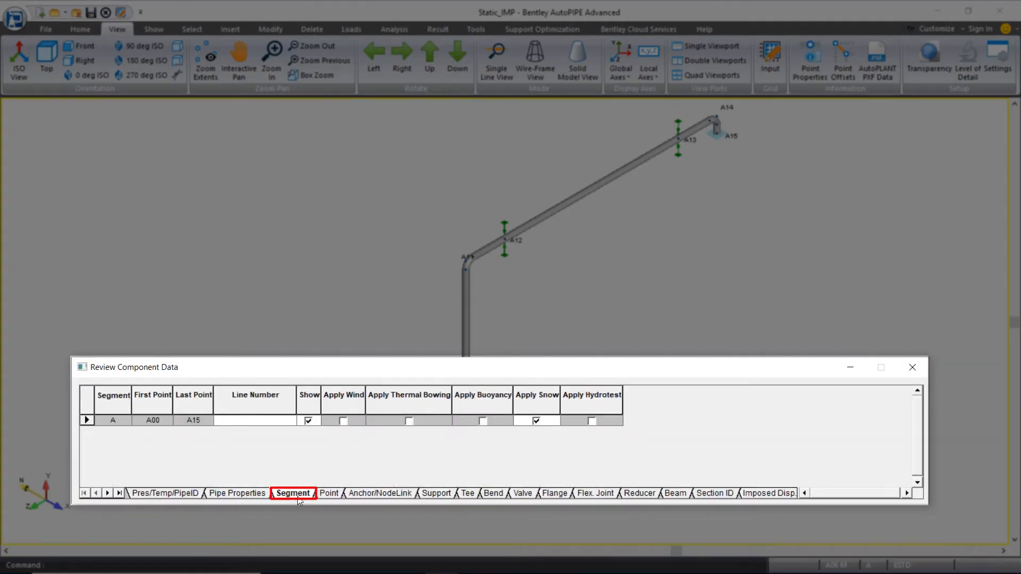
{"action": "left_click", "coordinate": [542, 398]}
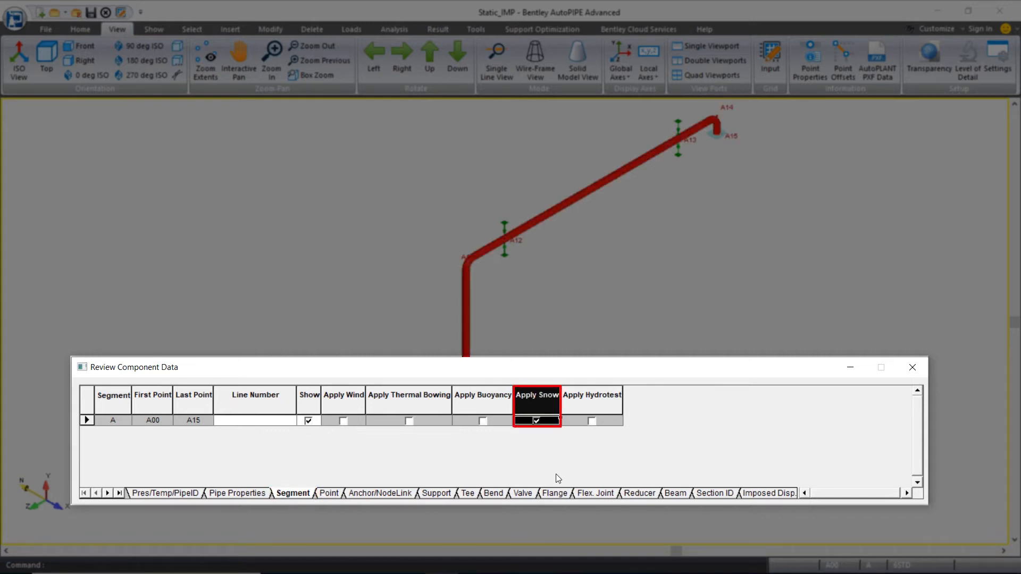
{"action": "left_click", "coordinate": [537, 421]}
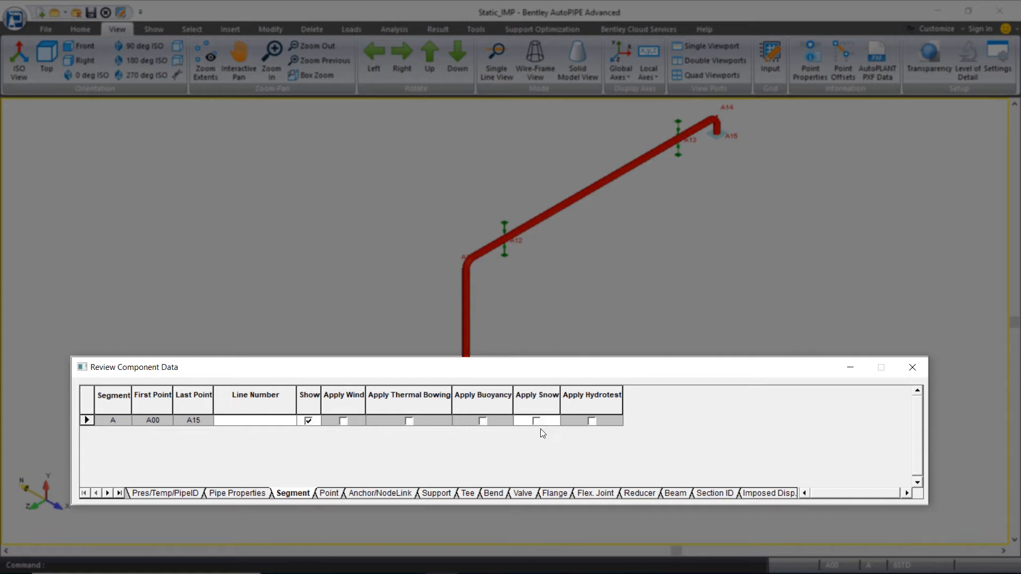
{"action": "left_click", "coordinate": [538, 422]}
{"action": "left_click", "coordinate": [913, 367]}
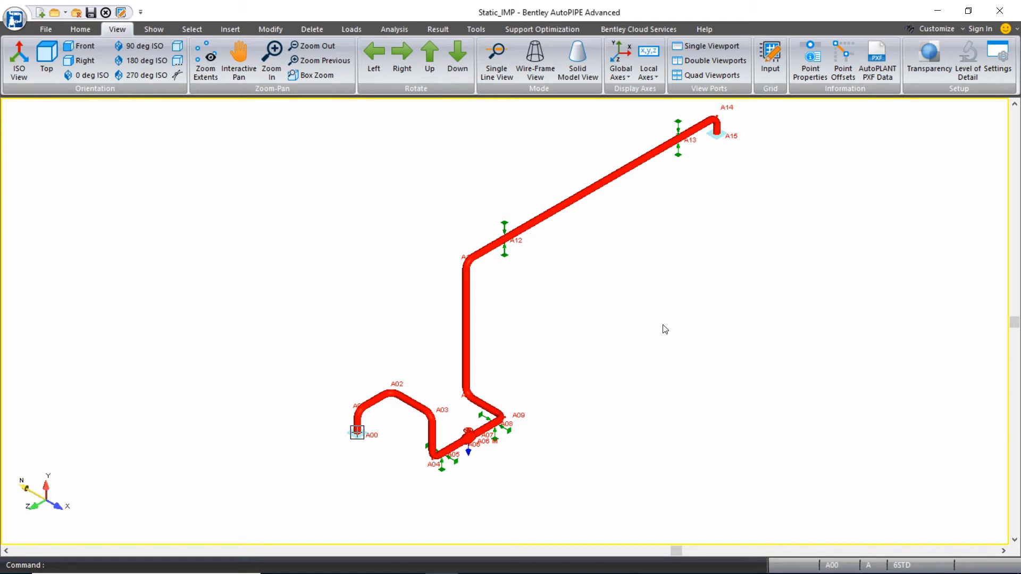
- Set the model's number of thermal/pressure cases to 2 in the general model options
{"action": "left_click", "coordinate": [476, 29]}
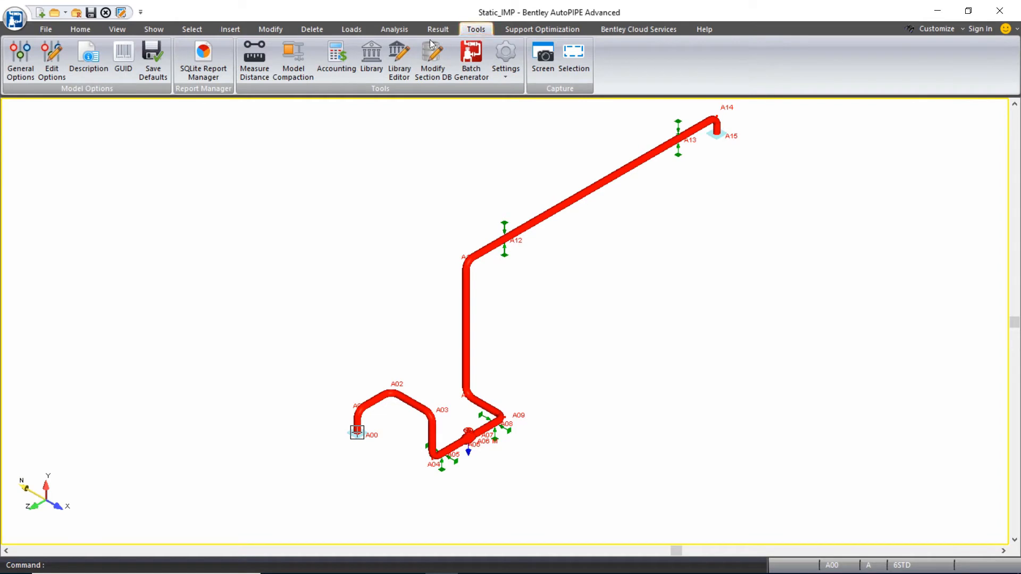
{"action": "left_click", "coordinate": [13, 75]}
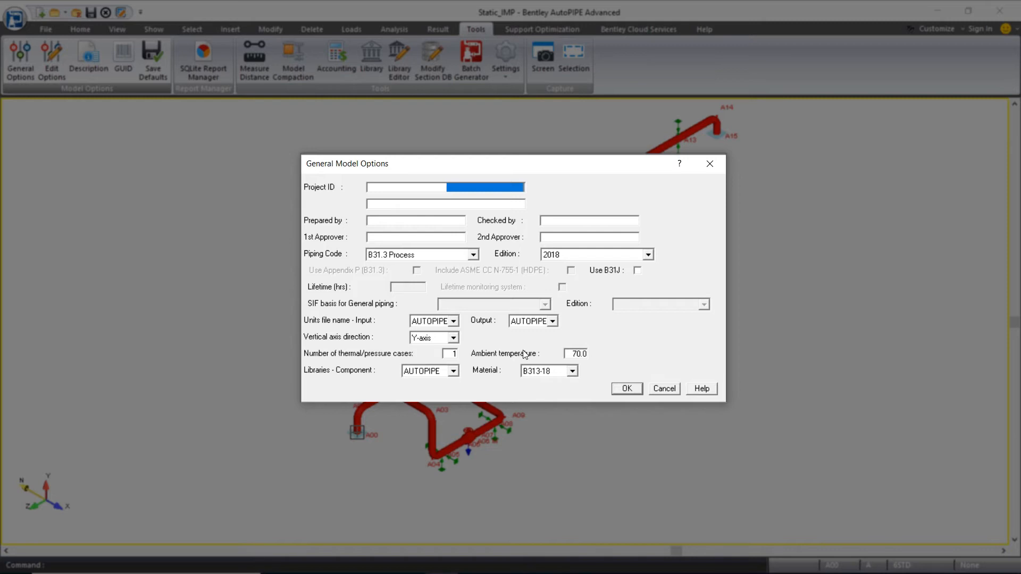
{"action": "double_click", "coordinate": [454, 353]}
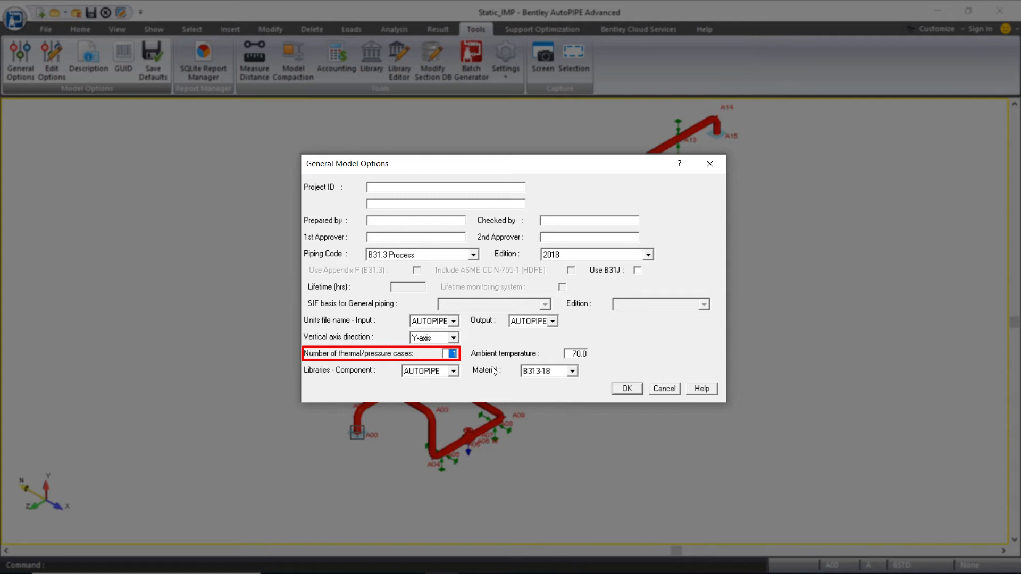
{"action": "type", "text": "4"}
{"action": "left_click", "coordinate": [628, 389]}
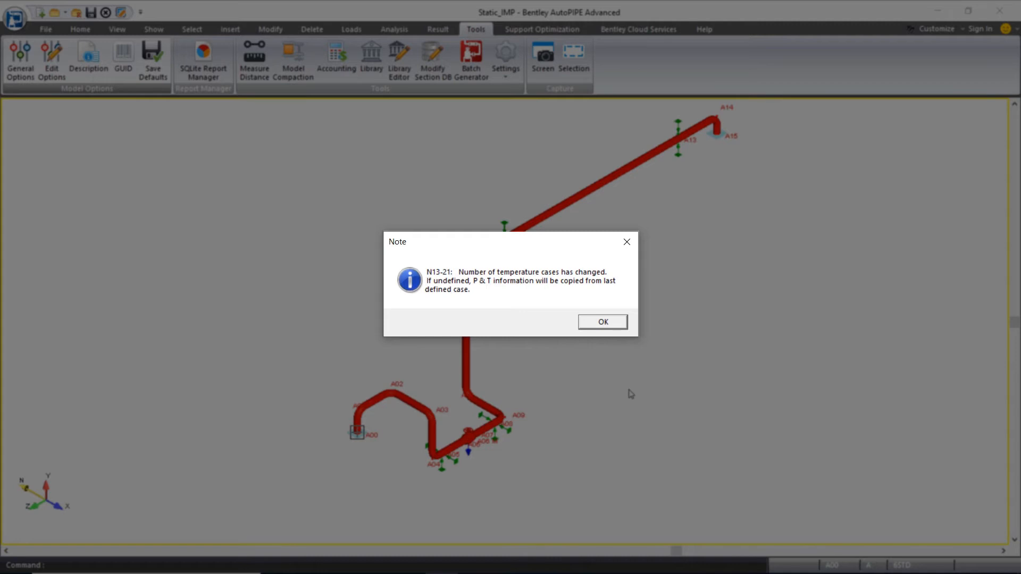
{"action": "left_click", "coordinate": [616, 325]}
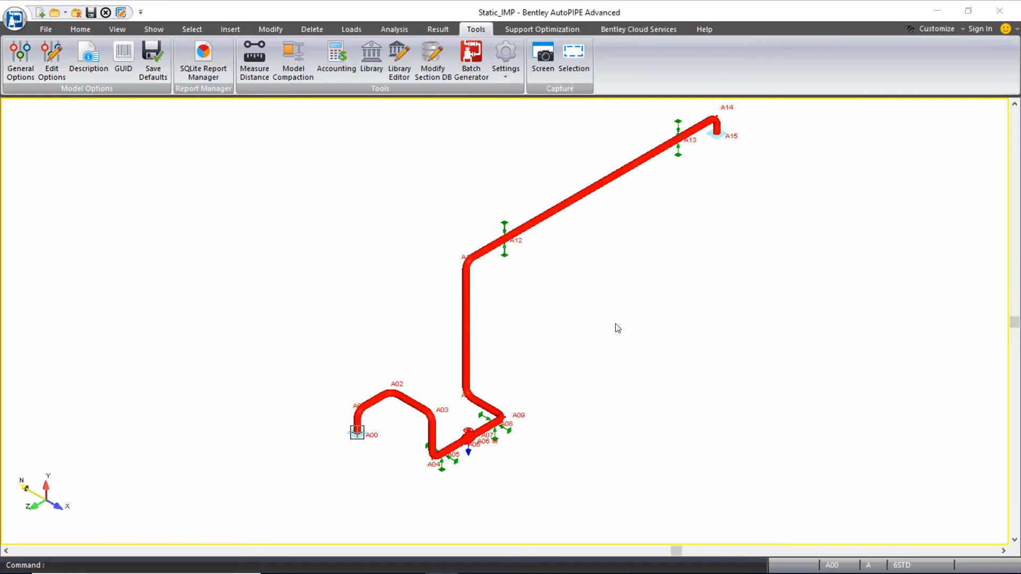
- Clear the current point selection in the model
{"action": "left_click", "coordinate": [917, 374]}
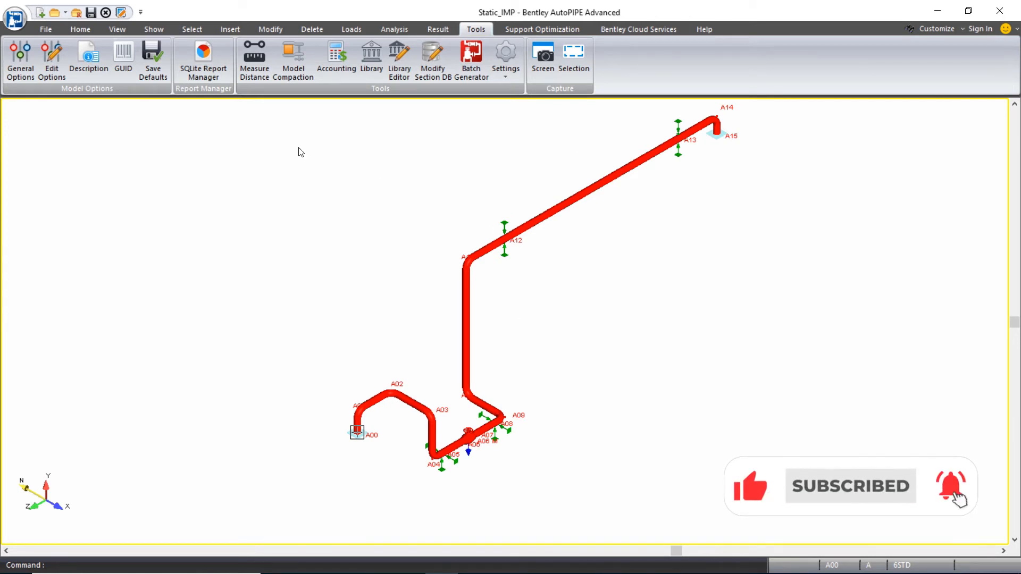
{"action": "left_click", "coordinate": [117, 29]}
{"action": "left_click", "coordinate": [204, 31]}
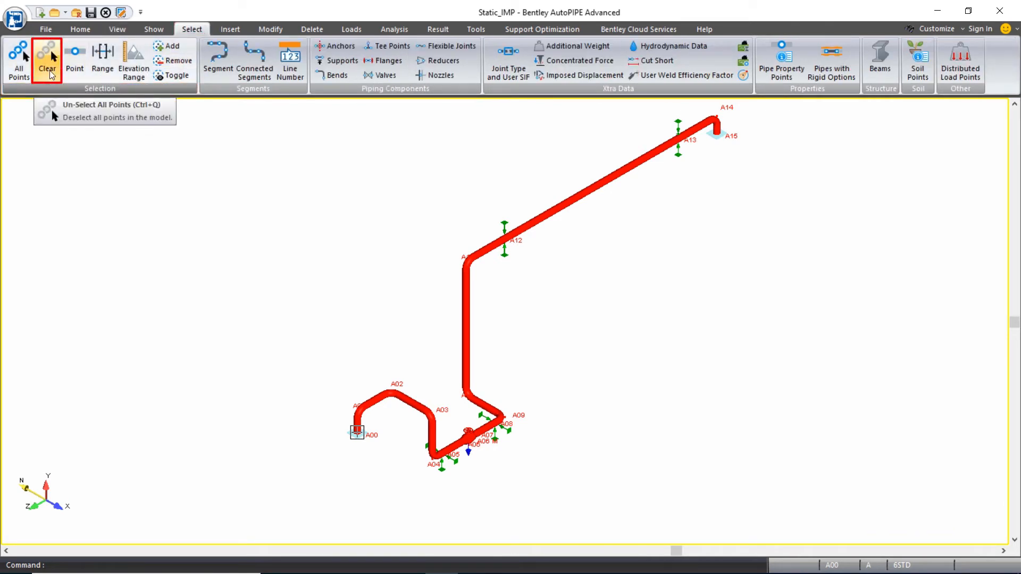
{"action": "left_click", "coordinate": [52, 75]}
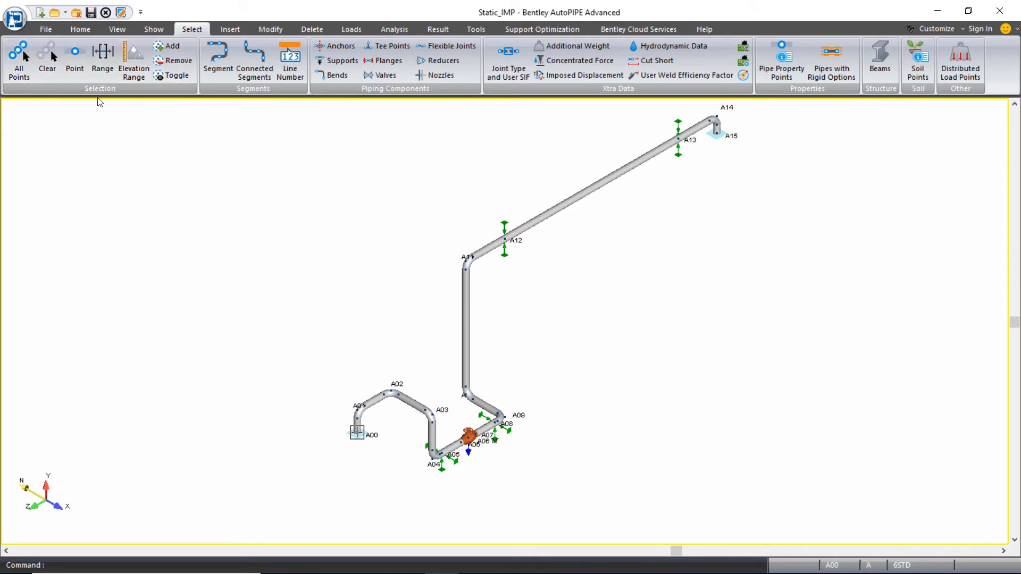
- Select the range of points from A00 to A06
{"action": "left_click", "coordinate": [108, 68]}
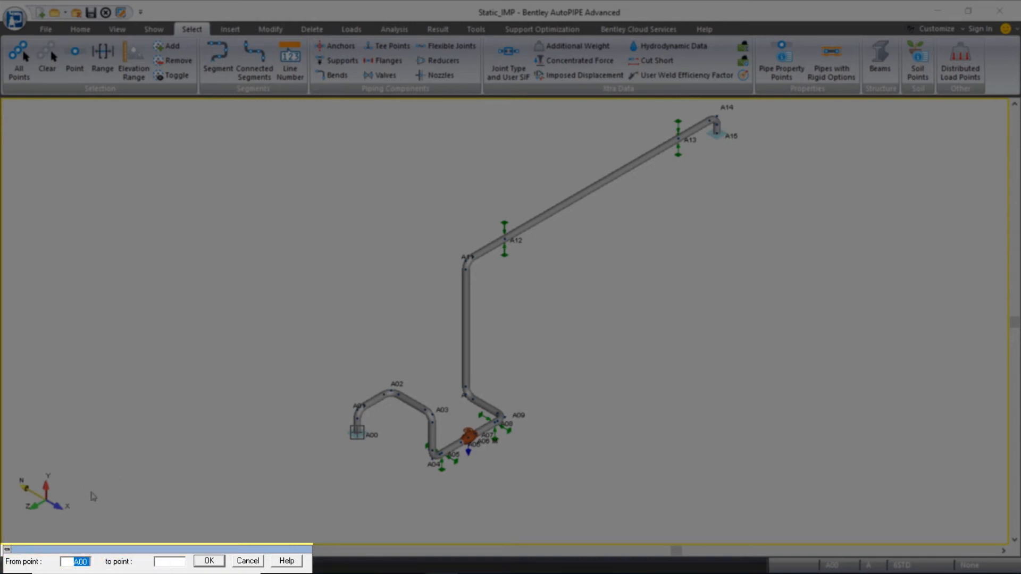
{"action": "type", "text": "A00"}
{"action": "key", "text": "Tab"}
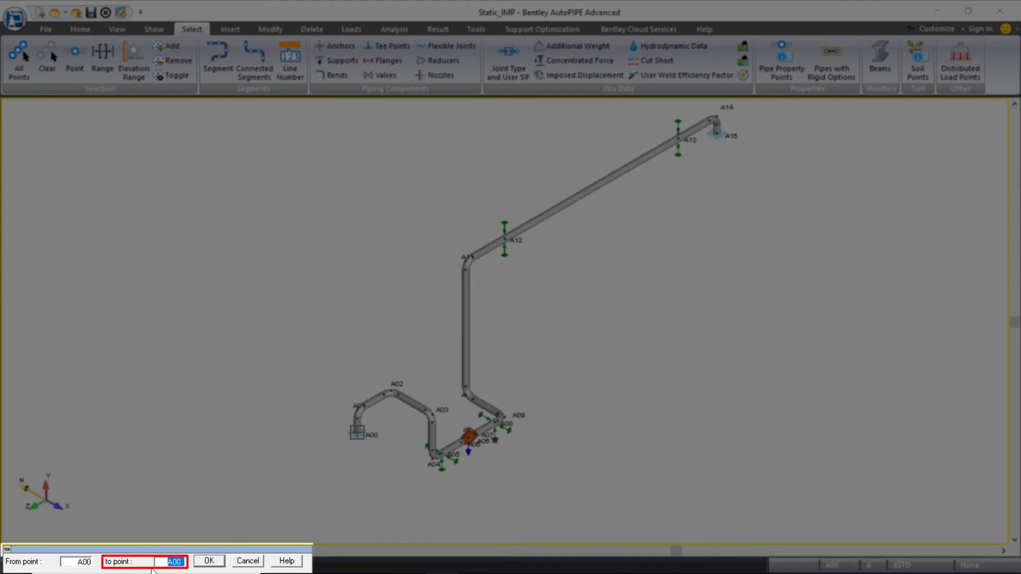
{"action": "type", "text": "A06"}
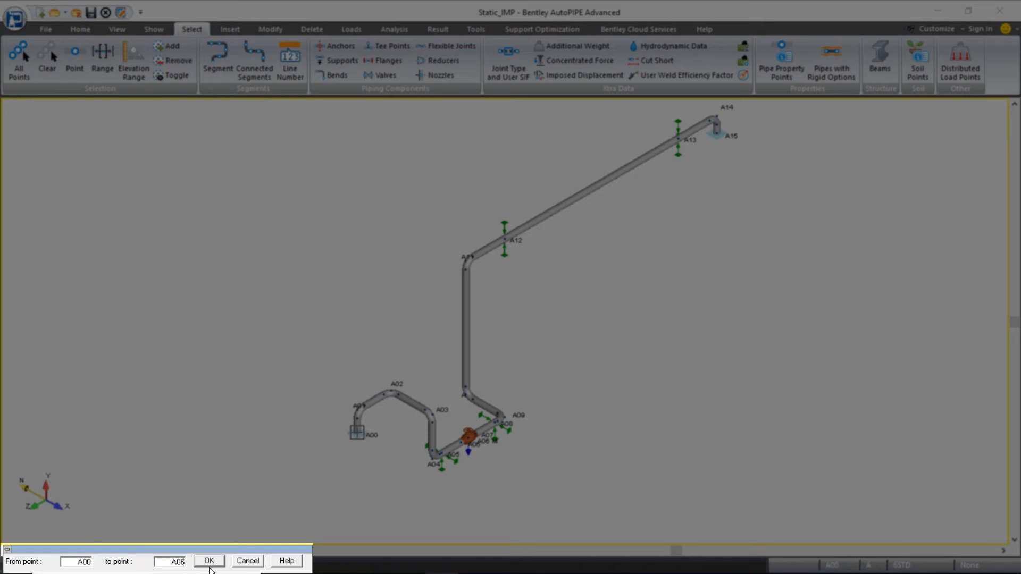
{"action": "left_click", "coordinate": [214, 562]}
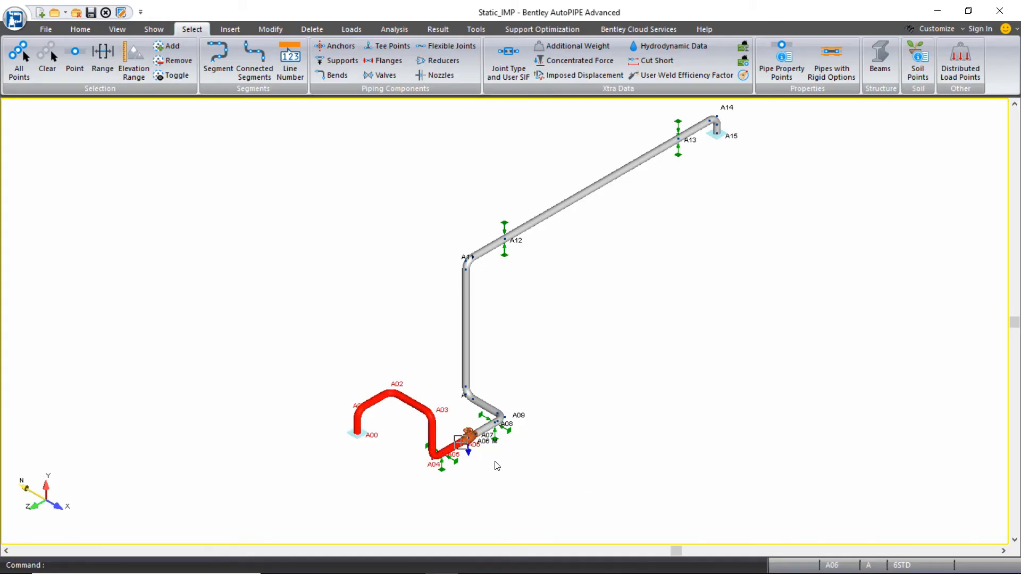
- Set case 2 operating pressure to 0 and temperature to 70 for the selected points
{"action": "scroll", "coordinate": [494, 460], "scroll_direction": "up", "scroll_amount": 2}
{"action": "scroll", "coordinate": [494, 461], "scroll_direction": "up", "scroll_amount": 1}
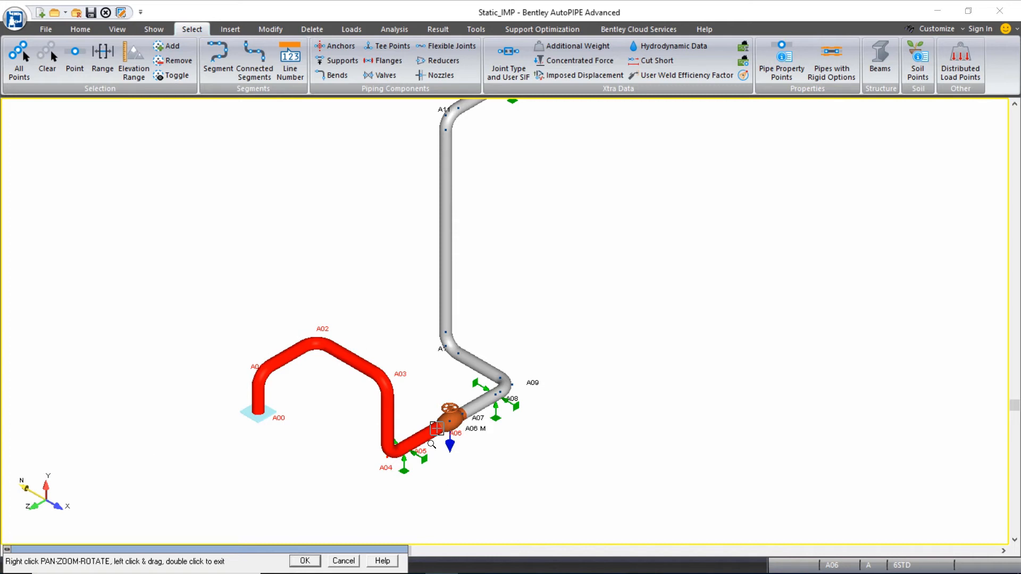
{"action": "left_click", "coordinate": [264, 33]}
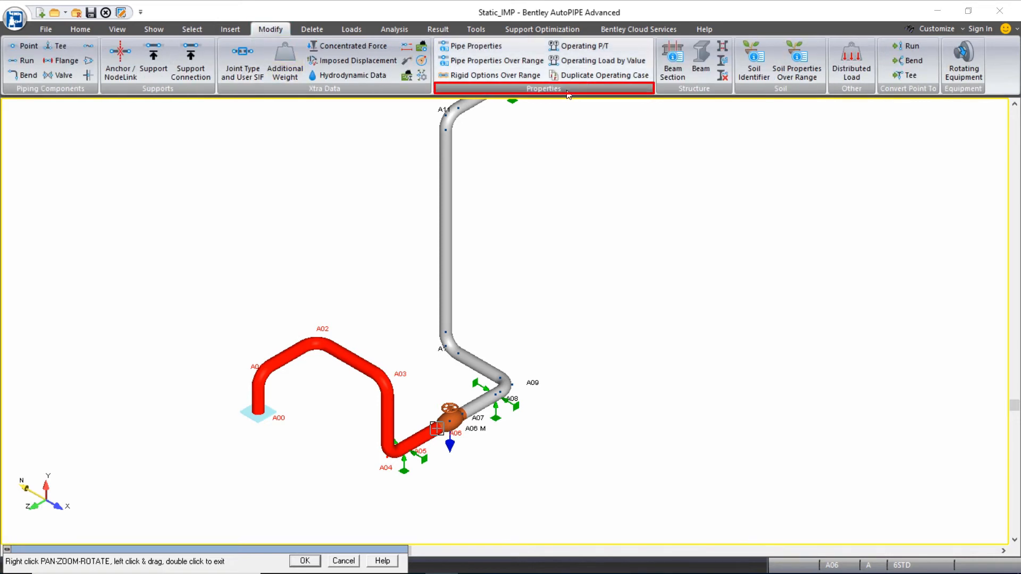
{"action": "left_click", "coordinate": [596, 47]}
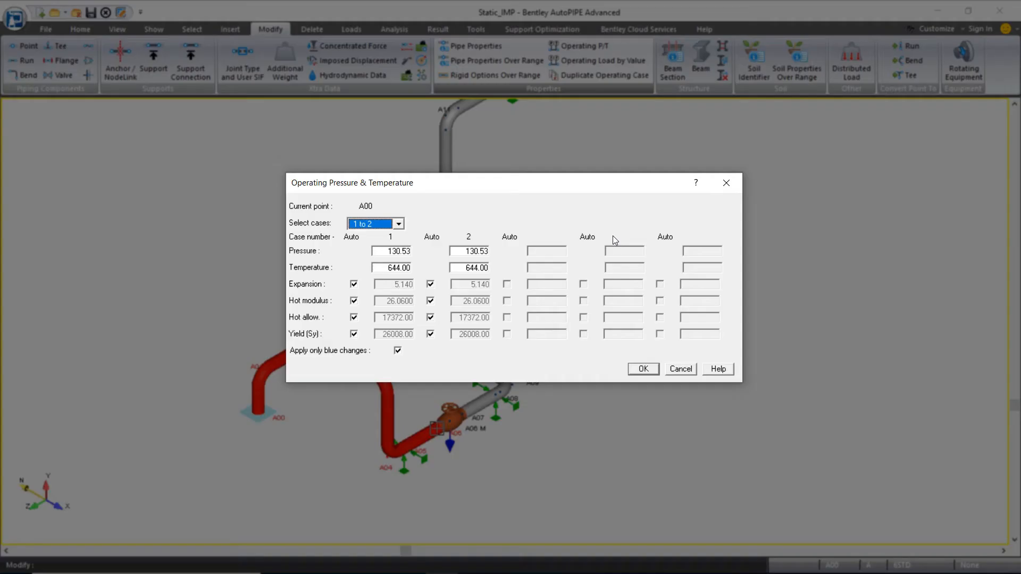
{"action": "double_click", "coordinate": [462, 252]}
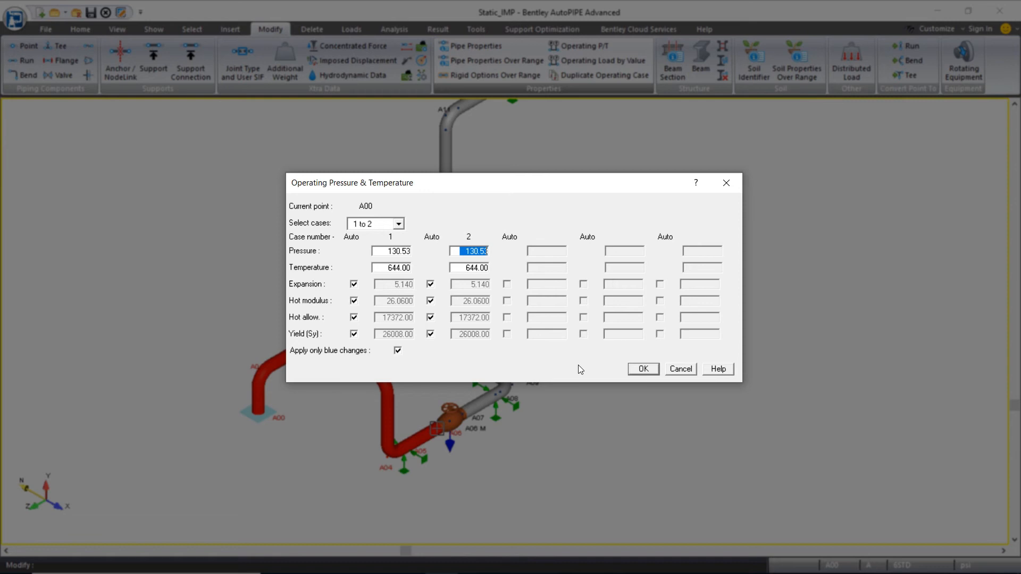
{"action": "type", "text": "0"}
{"action": "key", "text": "Tab"}
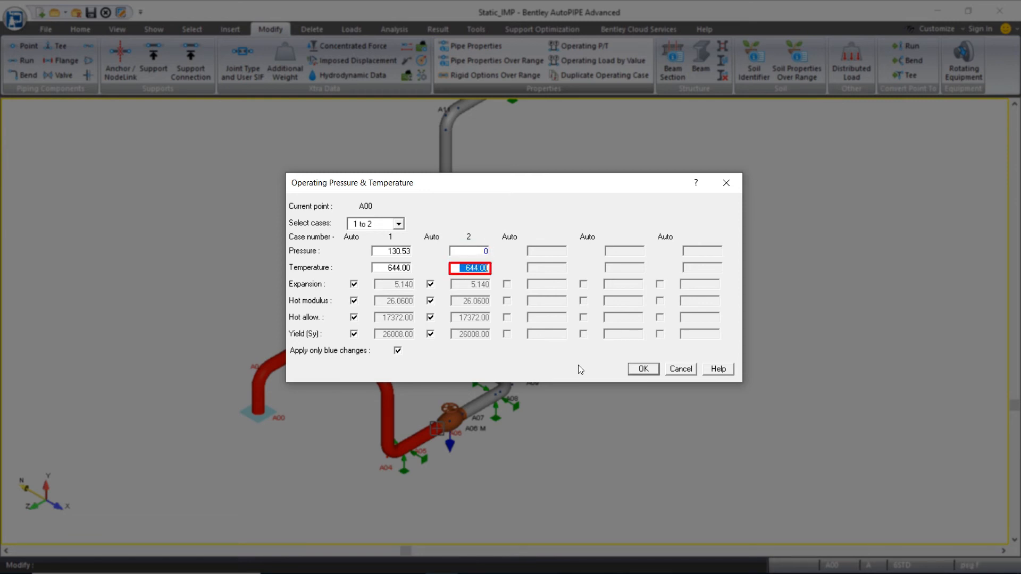
{"action": "type", "text": "70"}
{"action": "key", "text": "Tab"}
{"action": "left_click", "coordinate": [649, 372]}
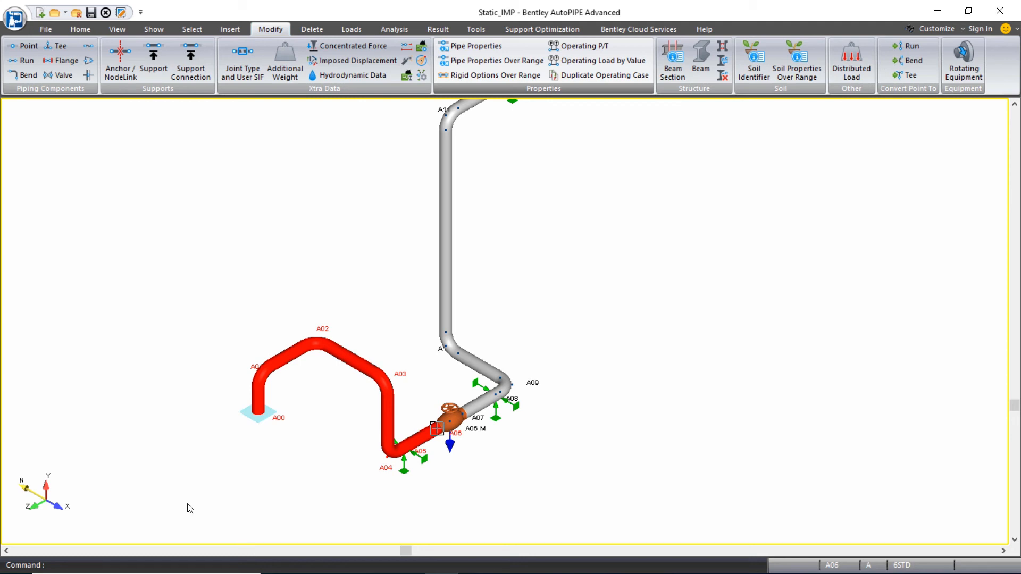
- Set anchor A00's thermal movement DY for case T1 to 0.375
{"action": "left_click", "coordinate": [259, 413]}
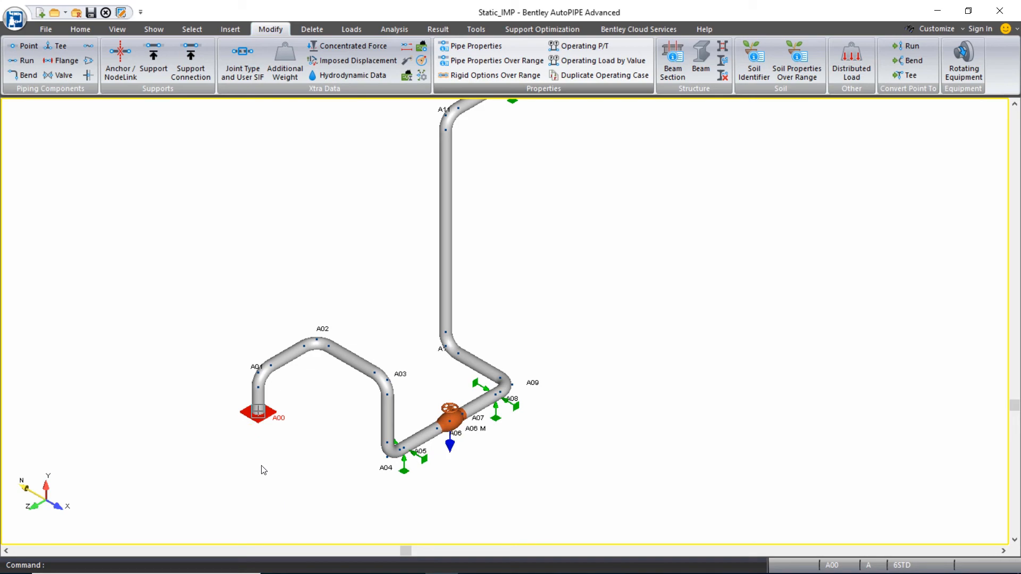
{"action": "double_click", "coordinate": [262, 419]}
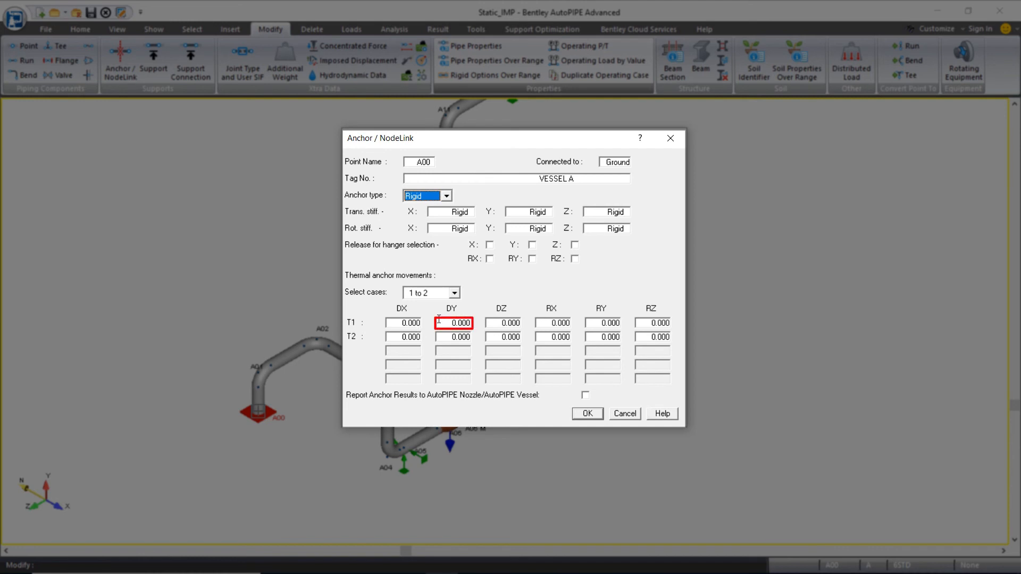
{"action": "left_click", "coordinate": [454, 323]}
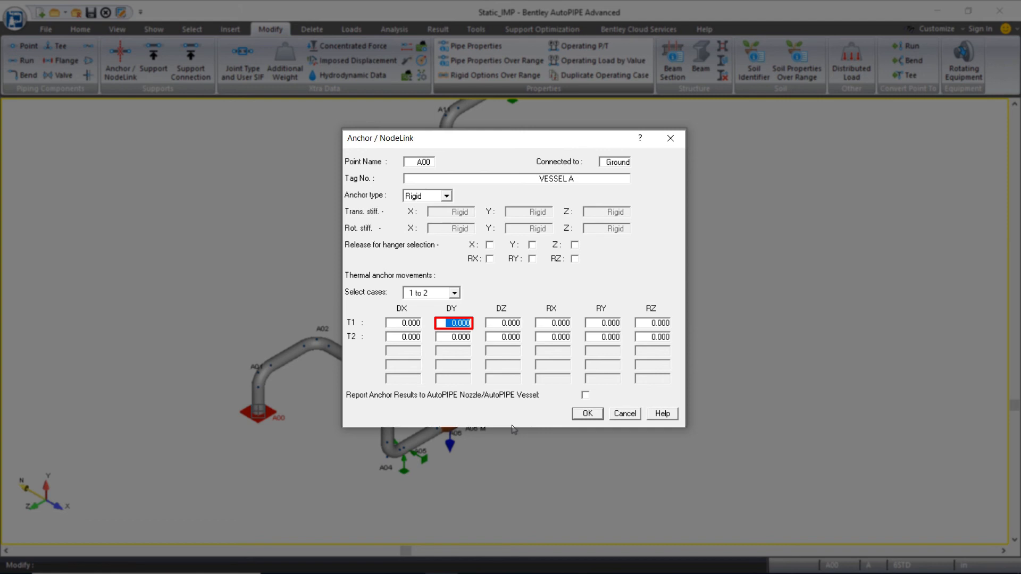
{"action": "type", "text": "0.375"}
{"action": "left_click", "coordinate": [588, 414]}
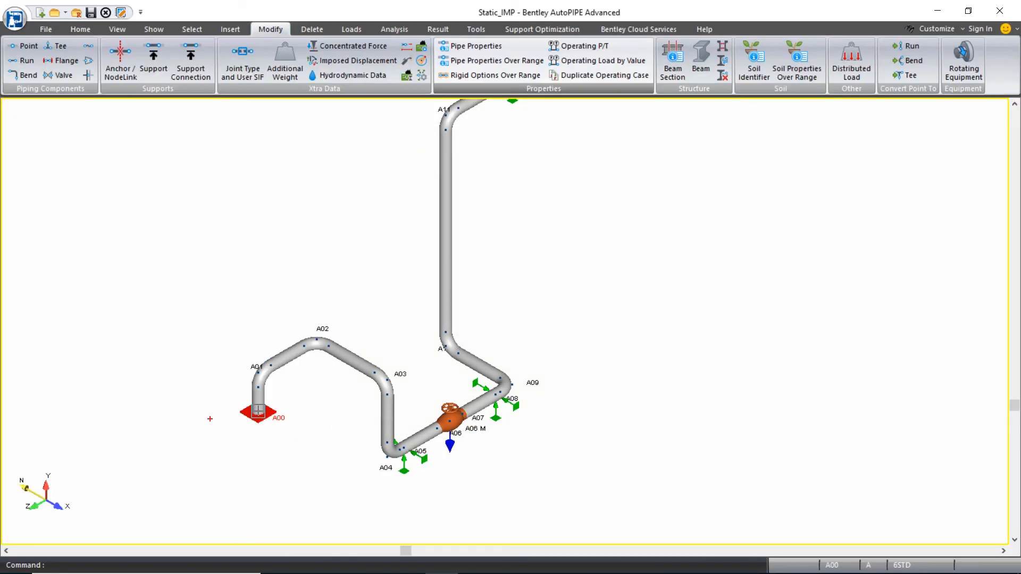
{"action": "left_click_drag", "start_coordinate": [197, 409], "coordinate": [312, 547]}
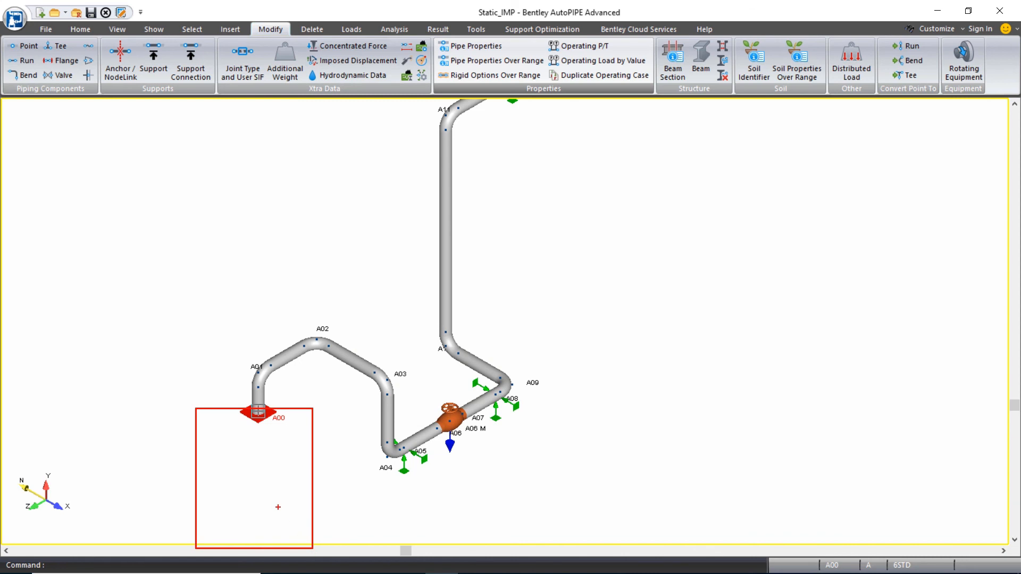
{"action": "mouse_move", "coordinate": [278, 477]}
{"action": "left_mouse_down"}
{"action": "mouse_move", "coordinate": [277, 408]}
{"action": "mouse_move", "coordinate": [295, 421]}
{"action": "left_mouse_up"}
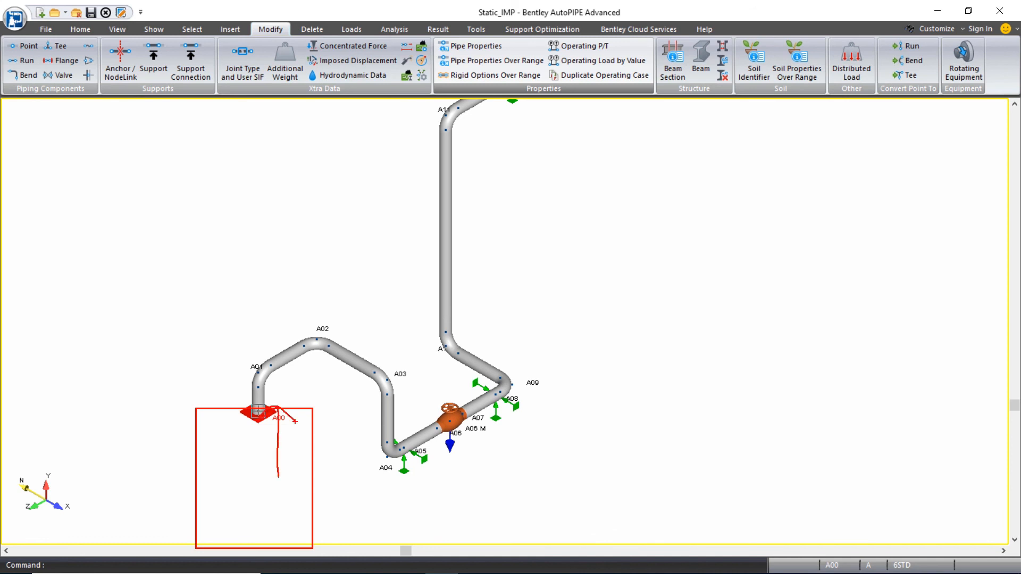